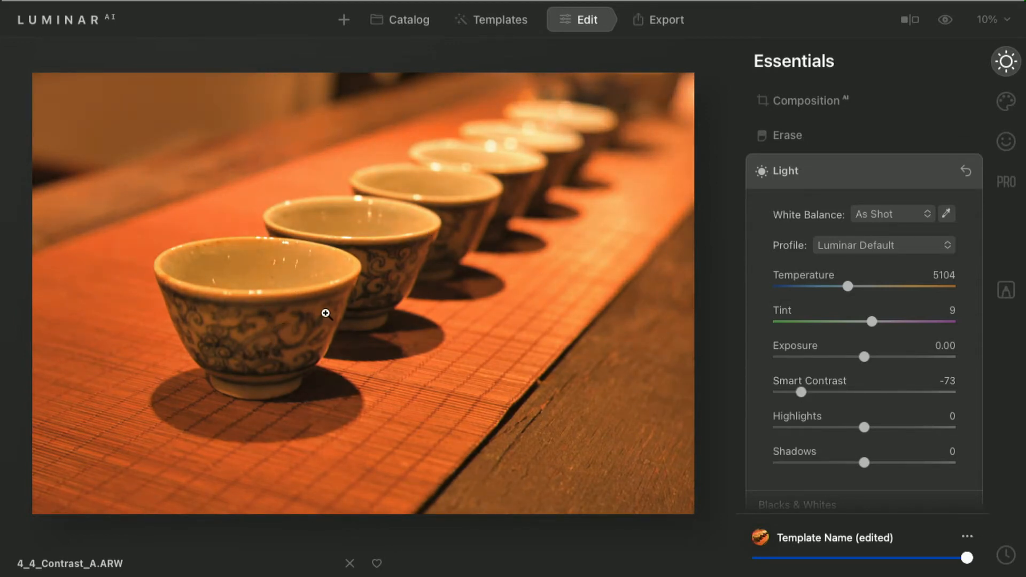
# Step: Apply Structure AI to the teacup photo with an Amount of 63, judging the effect on the front cup
pyautogui.scroll(-5, 858, 273)
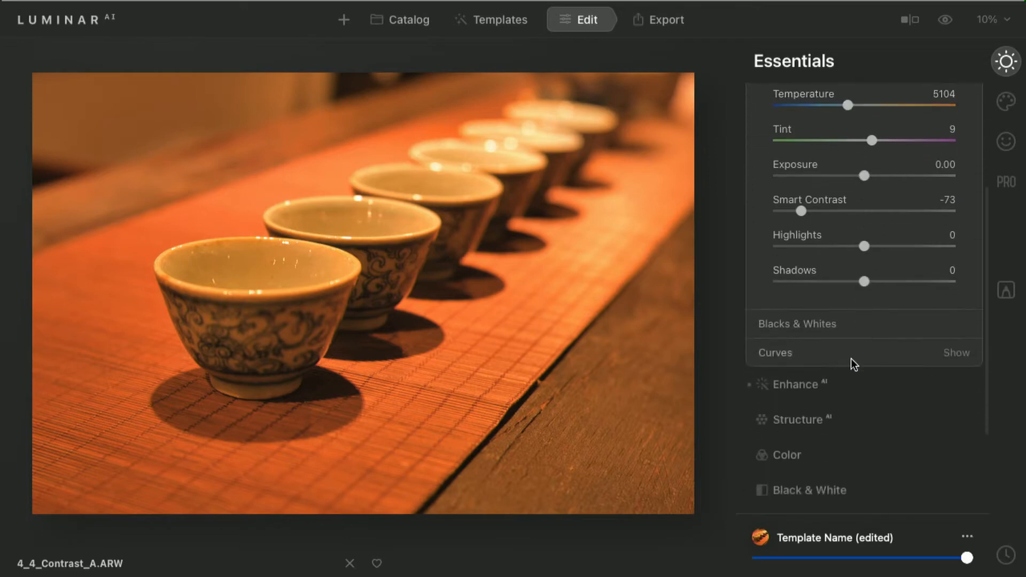
pyautogui.click(842, 417)
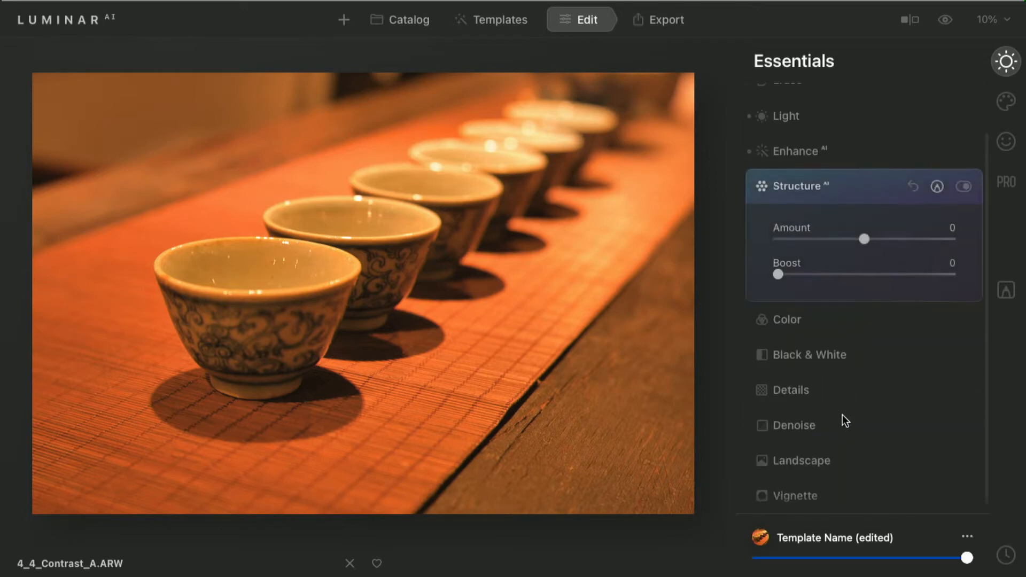
pyautogui.moveTo(864, 236); pyautogui.dragTo(939, 223)
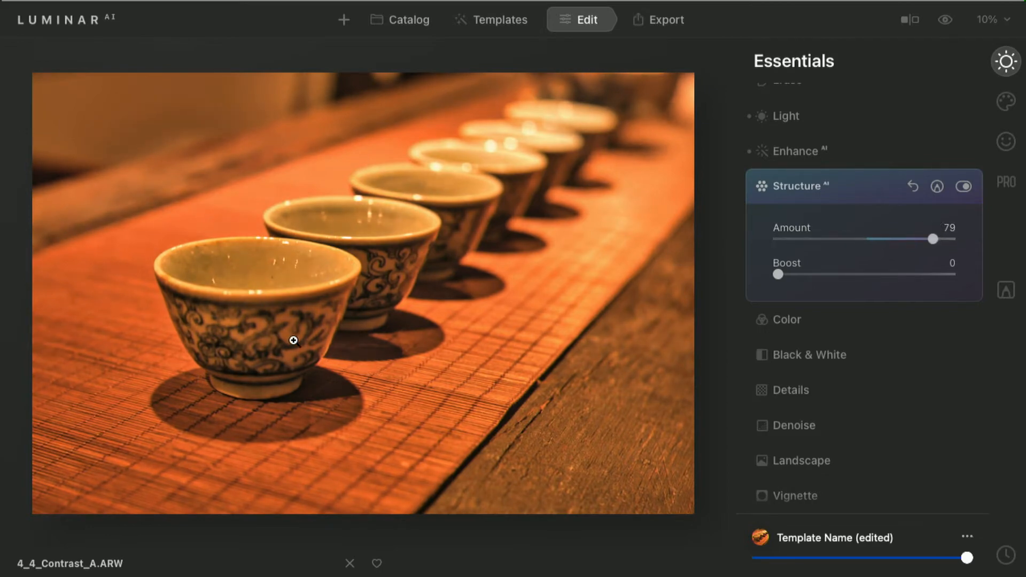
pyautogui.doubleClick(289, 337)
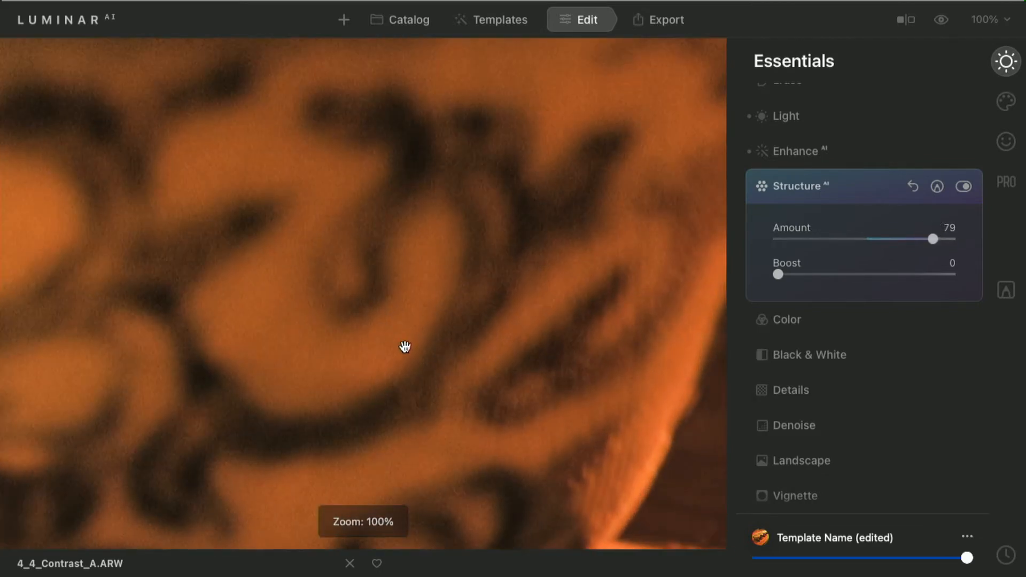
pyautogui.press('super+minus')
pyautogui.press('super+minus')
pyautogui.moveTo(458, 480); pyautogui.dragTo(499, 371)
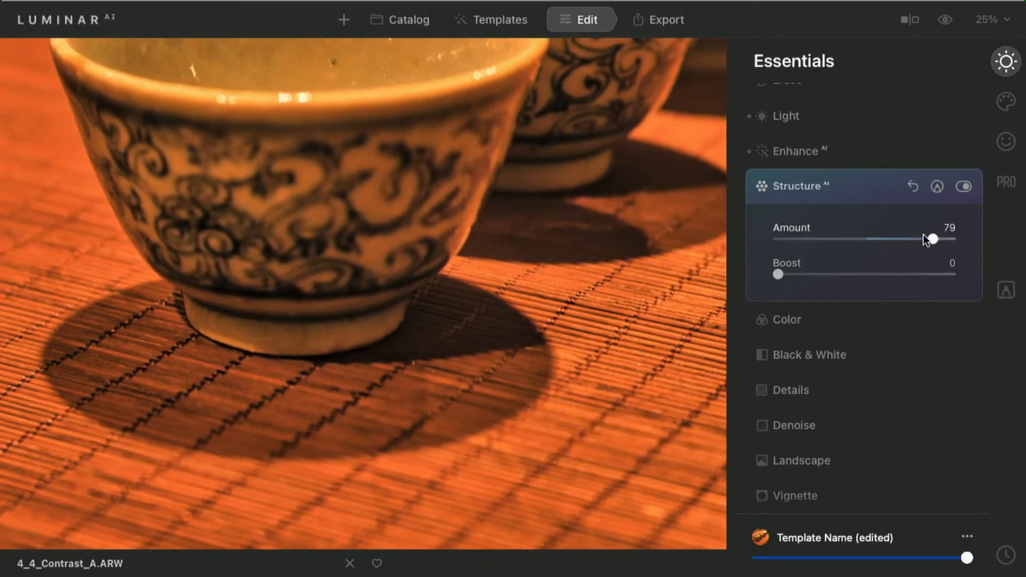
pyautogui.moveTo(926, 236)
pyautogui.mouseDown()
pyautogui.moveTo(857, 236)
pyautogui.moveTo(933, 243)
pyautogui.moveTo(922, 242)
pyautogui.mouseUp()
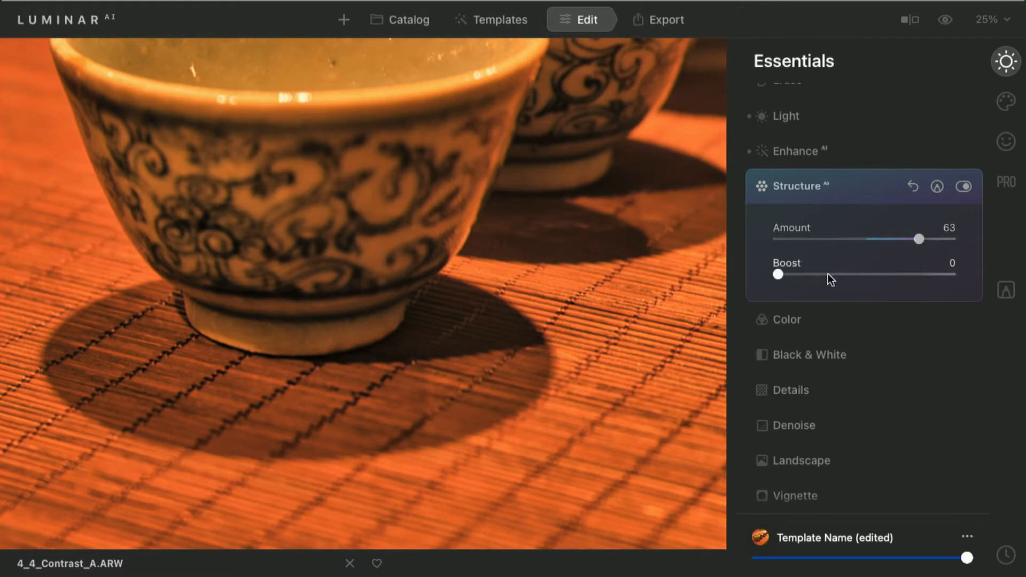
# Step: Set the Structure AI Boost to 85 and reduce its Amount to 33
pyautogui.click(811, 273)
pyautogui.moveTo(810, 270); pyautogui.dragTo(899, 282)
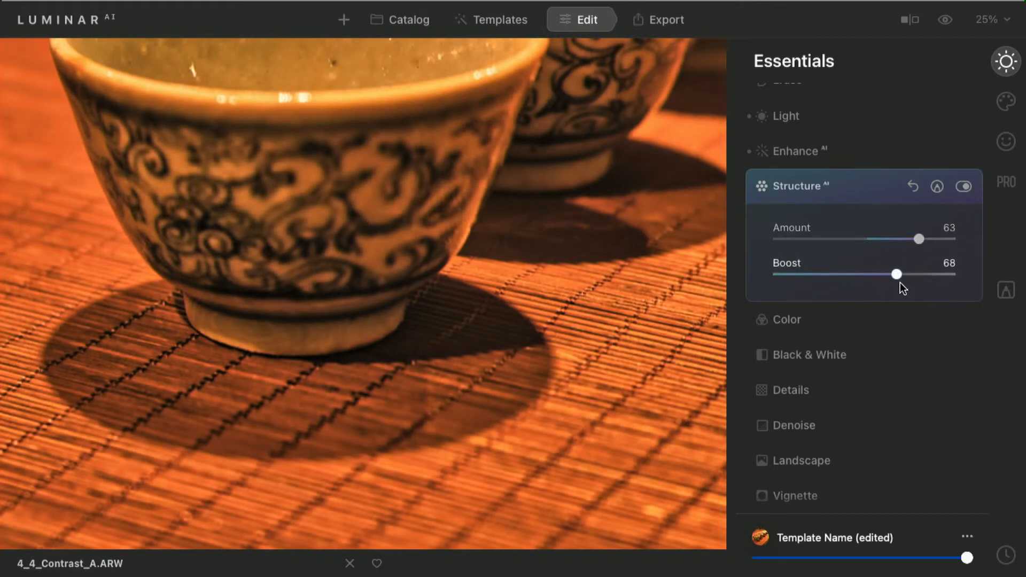
pyautogui.click(896, 239)
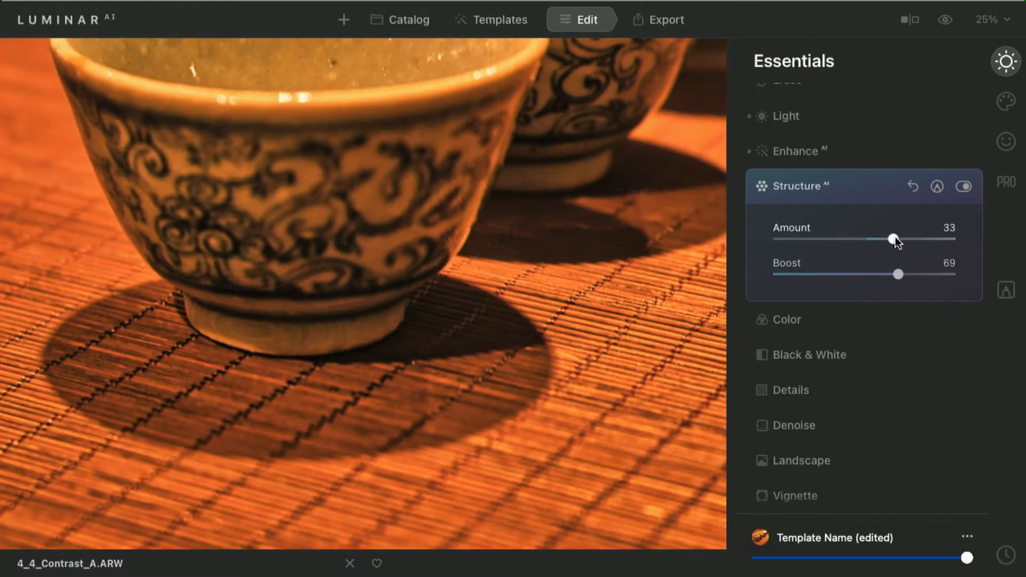
pyautogui.moveTo(898, 275)
pyautogui.mouseDown()
pyautogui.moveTo(776, 274)
pyautogui.moveTo(917, 278)
pyautogui.moveTo(802, 273)
pyautogui.moveTo(909, 277)
pyautogui.mouseUp()
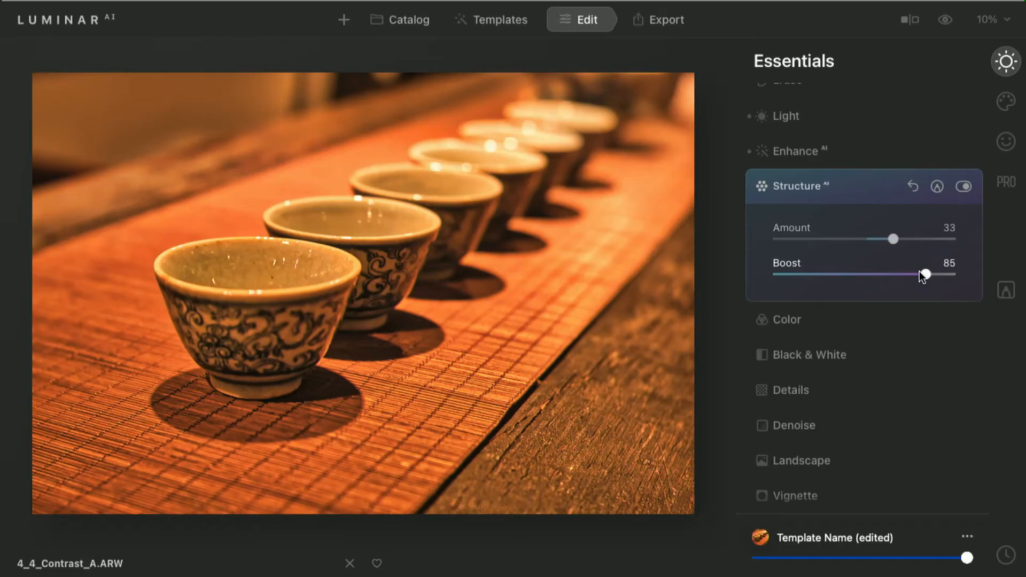
# Step: On the yellow airplane photo, set Enhance AI's Accent to 67 and Structure AI's Amount to 62
pyautogui.press('Right')
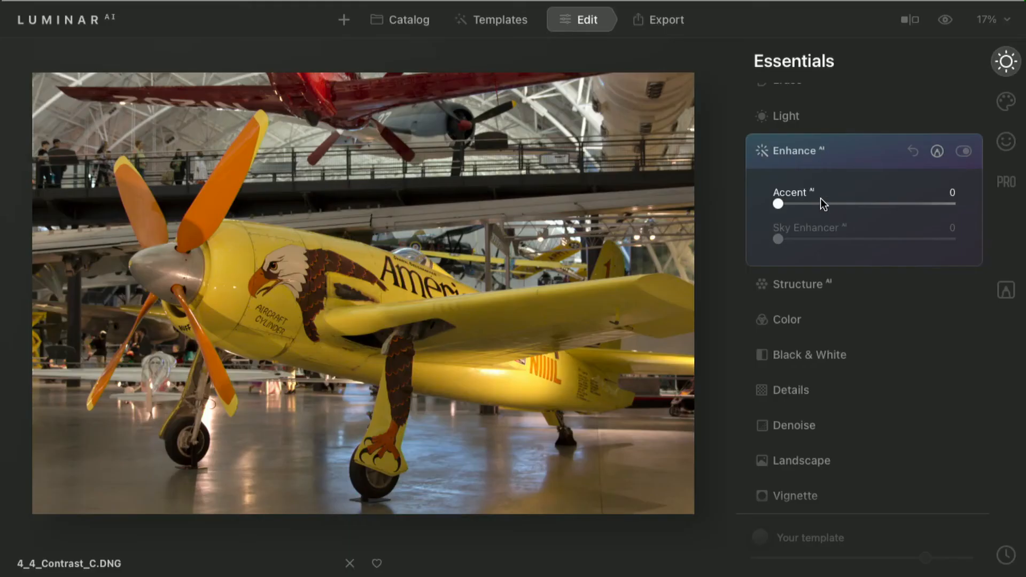
pyautogui.moveTo(821, 200); pyautogui.dragTo(894, 204)
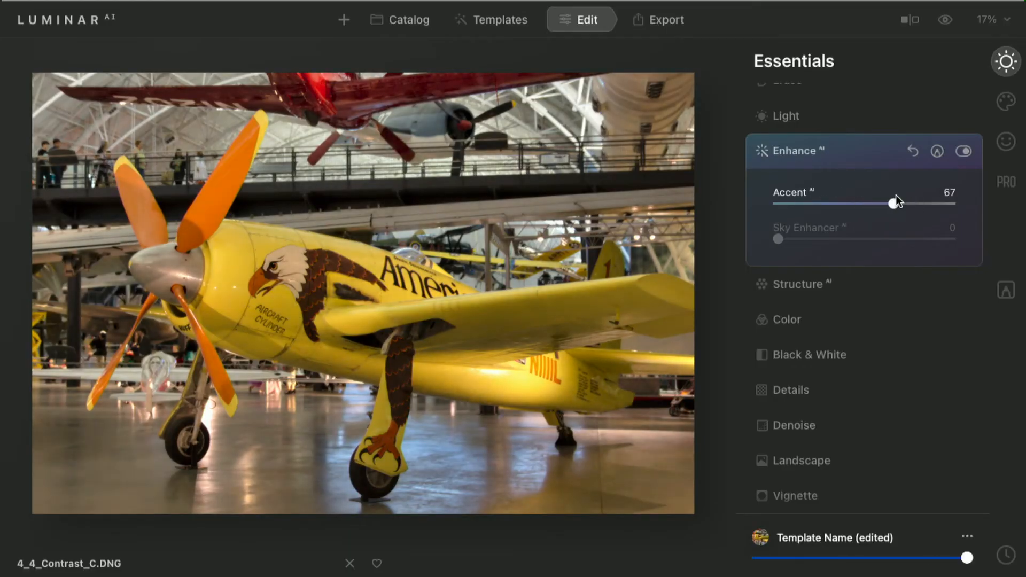
pyautogui.click(872, 282)
pyautogui.moveTo(900, 239); pyautogui.dragTo(919, 250)
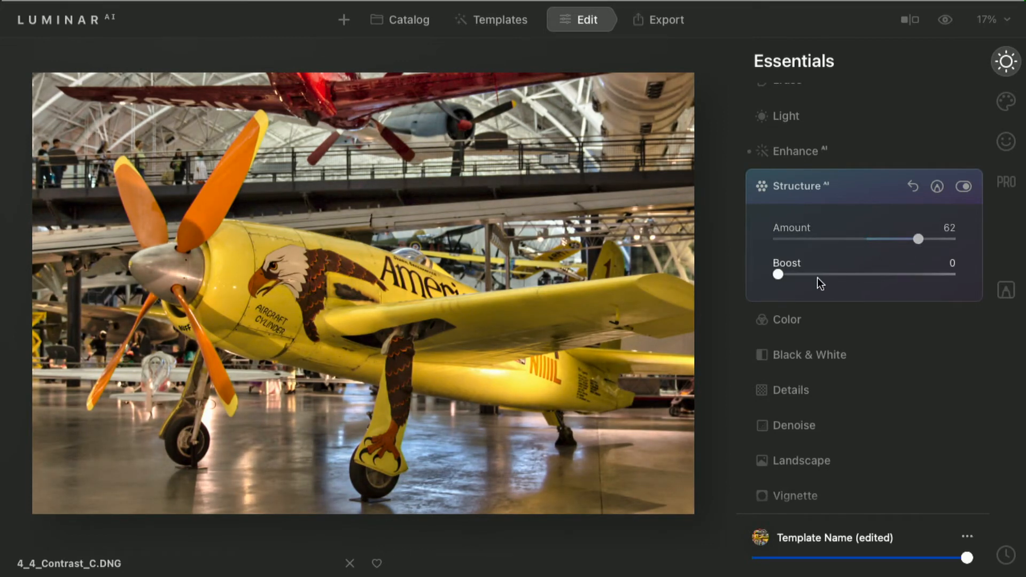
# Step: Adjust Details at full zoom on the eagle artwork: Small Details 41, Medium Details 48, Large Details 18 and Sharpen 49
pyautogui.click(819, 389)
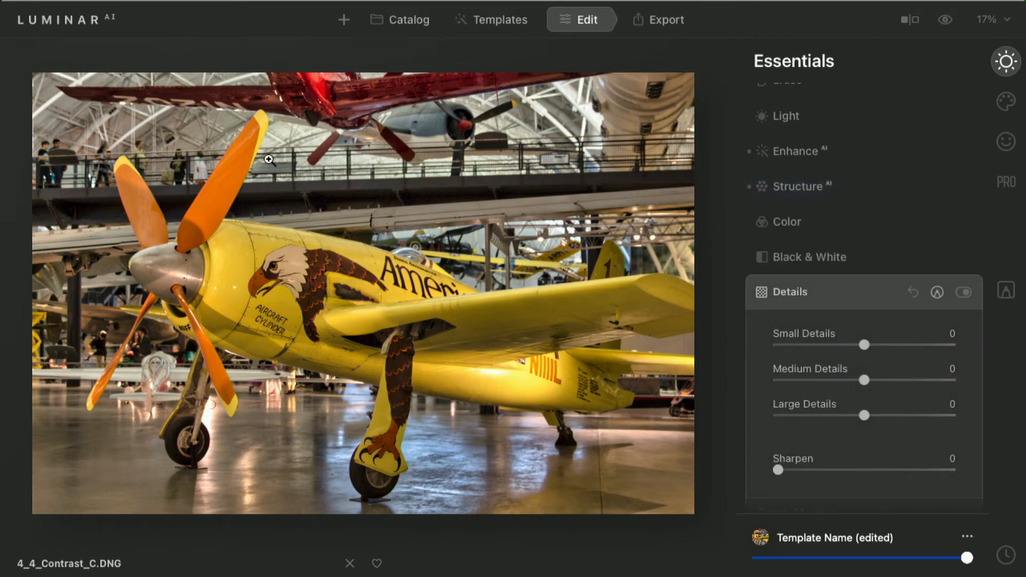
pyautogui.click(252, 262)
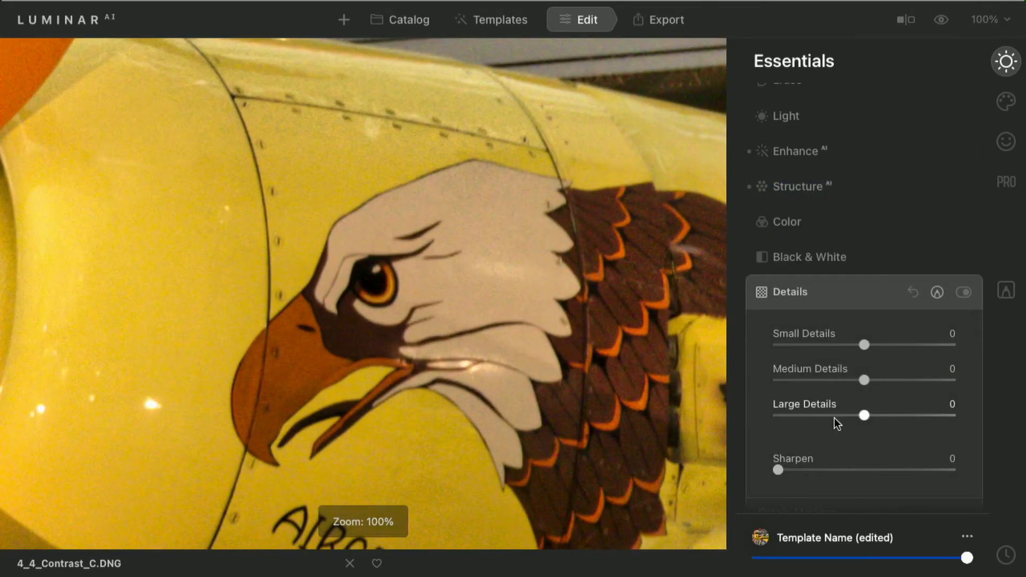
pyautogui.moveTo(865, 345); pyautogui.dragTo(846, 354)
pyautogui.moveTo(948, 359); pyautogui.dragTo(944, 394)
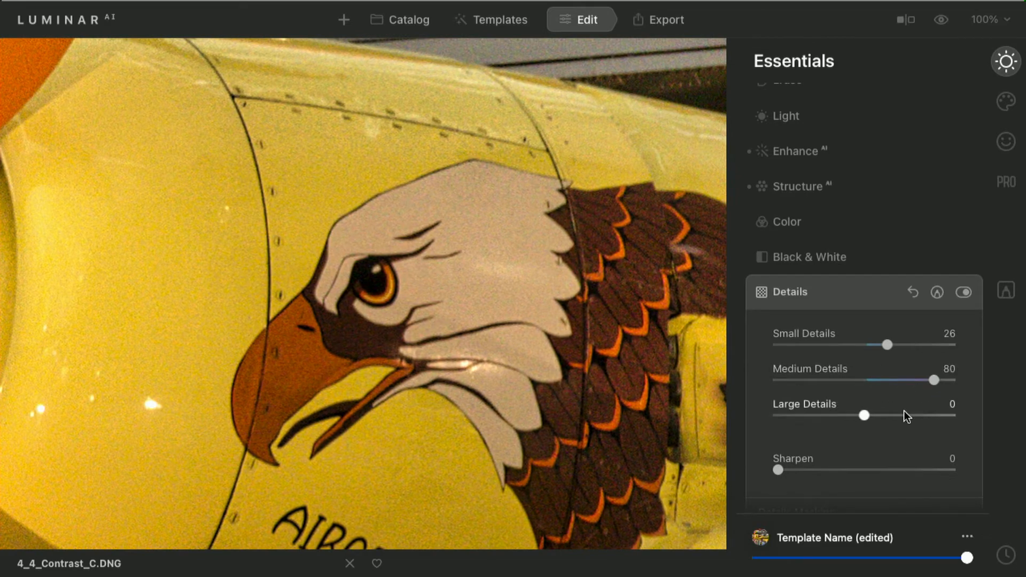
pyautogui.moveTo(875, 412)
pyautogui.mouseDown()
pyautogui.moveTo(964, 432)
pyautogui.moveTo(858, 417)
pyautogui.moveTo(965, 428)
pyautogui.moveTo(881, 426)
pyautogui.mouseUp()
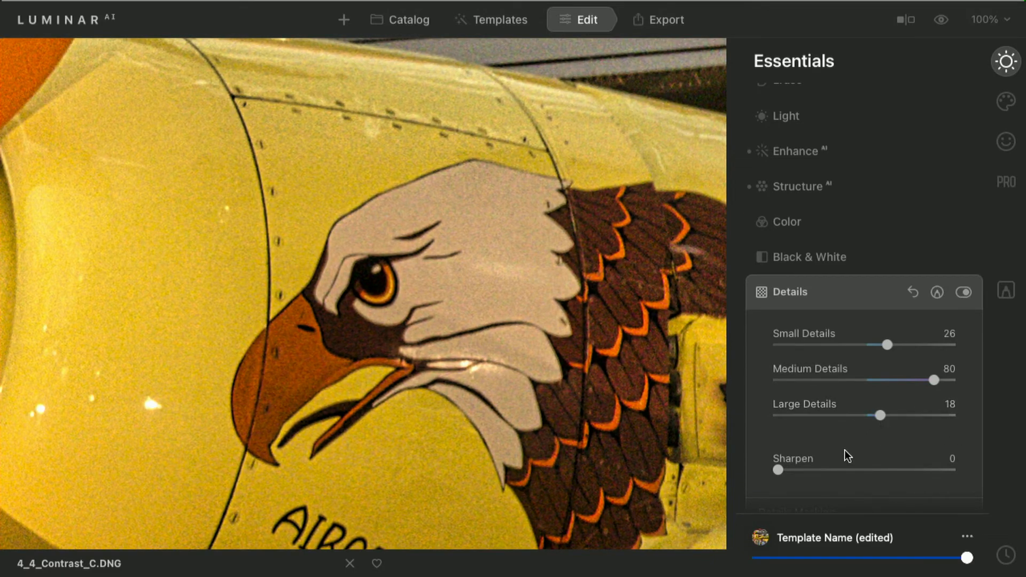
pyautogui.moveTo(824, 470); pyautogui.dragTo(866, 472)
pyautogui.click(909, 381)
pyautogui.click(900, 345)
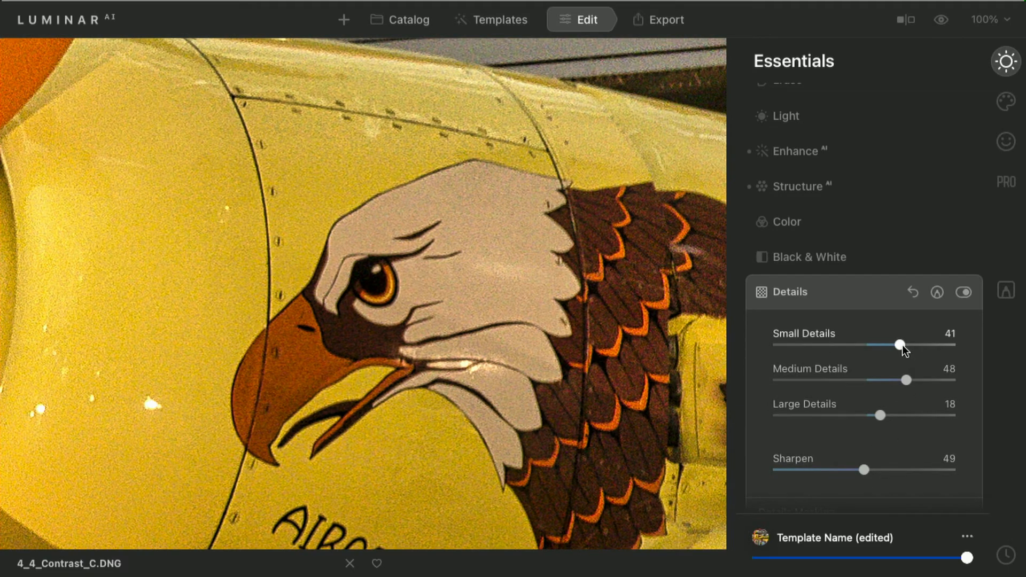
# Step: Switch the Details adjustment off and on repeatedly to compare its effect on the eagle artwork
pyautogui.click(964, 293)
pyautogui.click(964, 293)
pyautogui.click(963, 293)
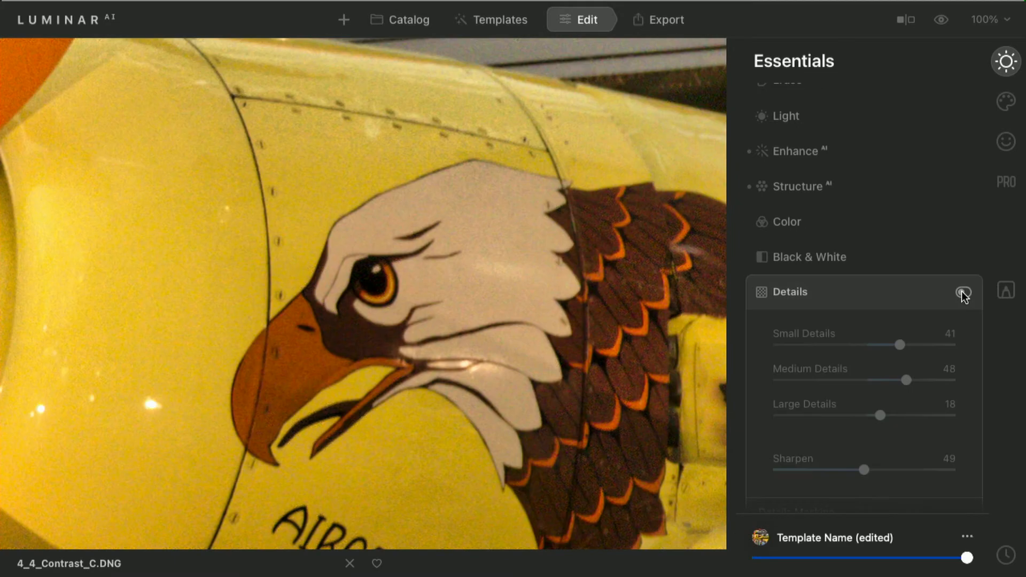
pyautogui.click(964, 293)
pyautogui.click(964, 293)
pyautogui.click(964, 293)
pyautogui.click(963, 293)
pyautogui.click(963, 293)
pyautogui.click(964, 293)
pyautogui.click(964, 293)
# Step: Set Details Protection to 22 in the Details masking options
pyautogui.scroll(-3, 928, 425)
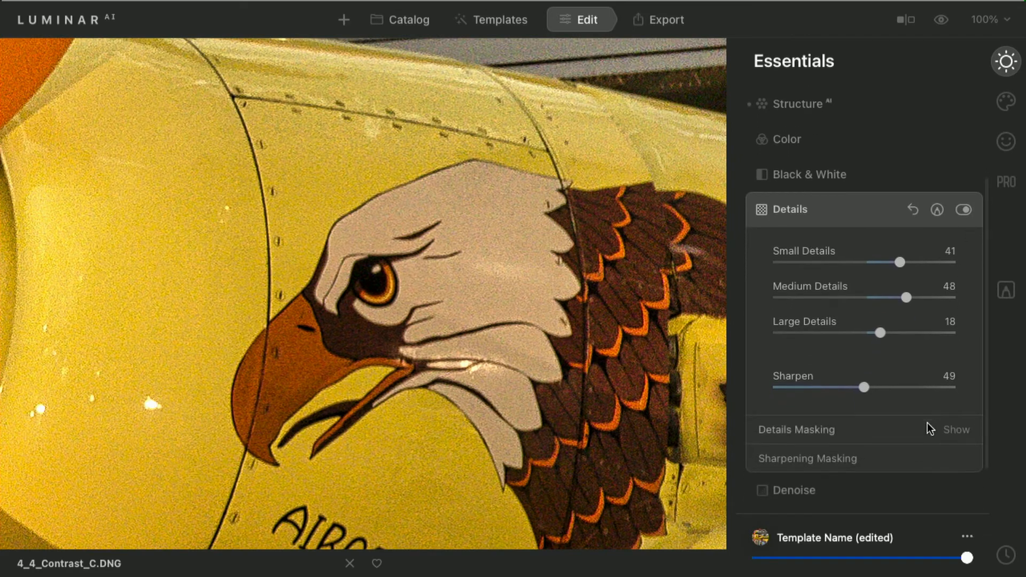
pyautogui.click(871, 431)
pyautogui.scroll(-3, 871, 428)
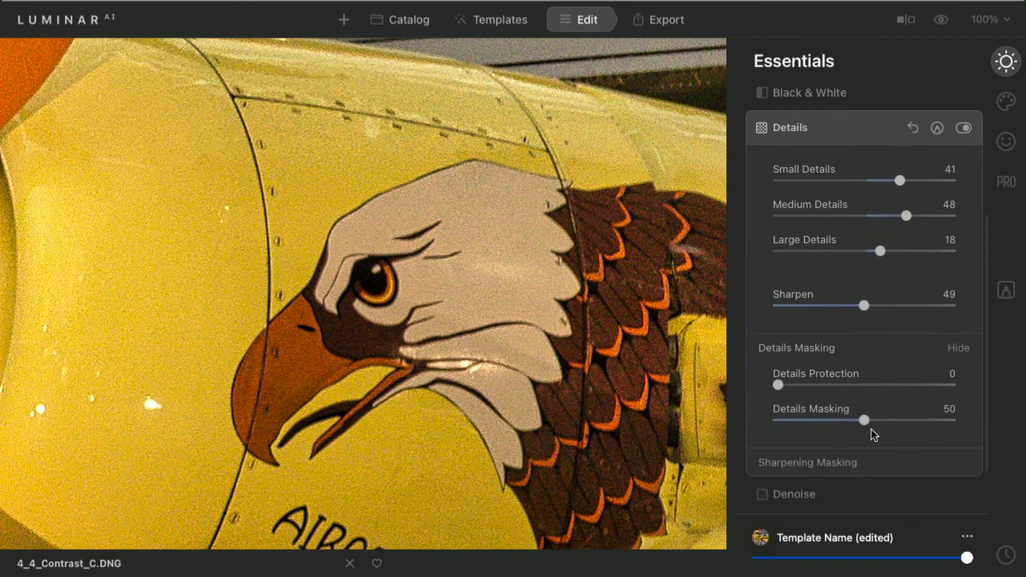
pyautogui.moveTo(807, 368); pyautogui.dragTo(813, 367)
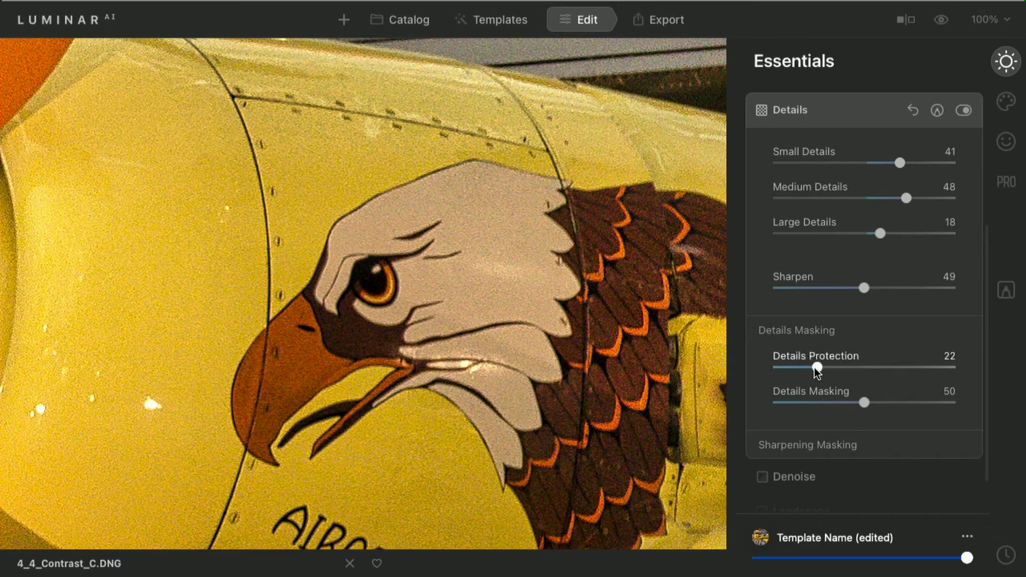
# Step: Reduce noise in the airplane photo with Luminosity Denoise 19 and Color Denoise 21
pyautogui.click(784, 475)
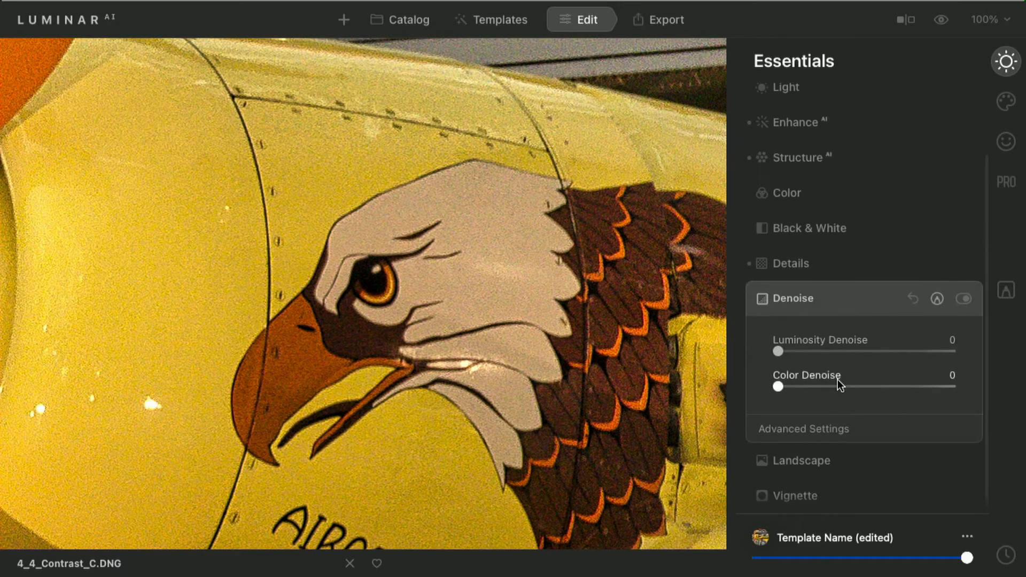
pyautogui.moveTo(815, 352); pyautogui.dragTo(807, 351)
pyautogui.click(812, 386)
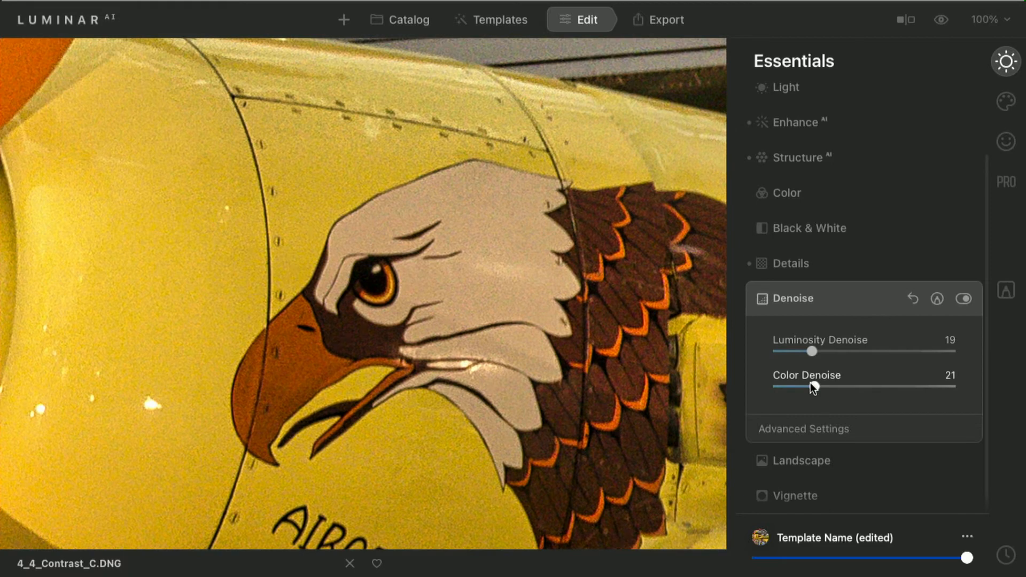
# Step: Compare the airplane photo before and after all edits, examining the detail in the eagle artwork
pyautogui.click(942, 21)
pyautogui.click(942, 21)
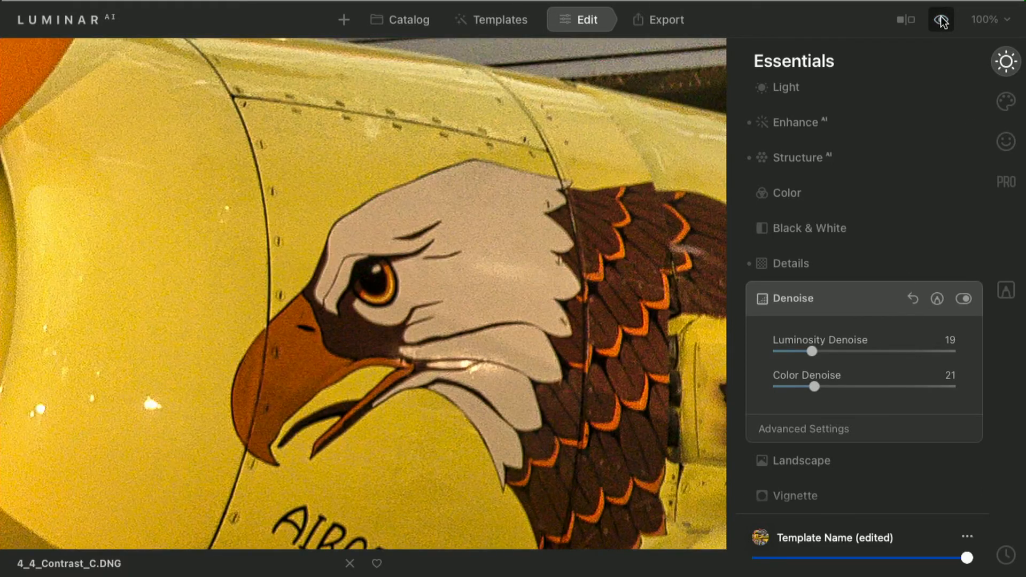
pyautogui.click(942, 20)
pyautogui.click(942, 21)
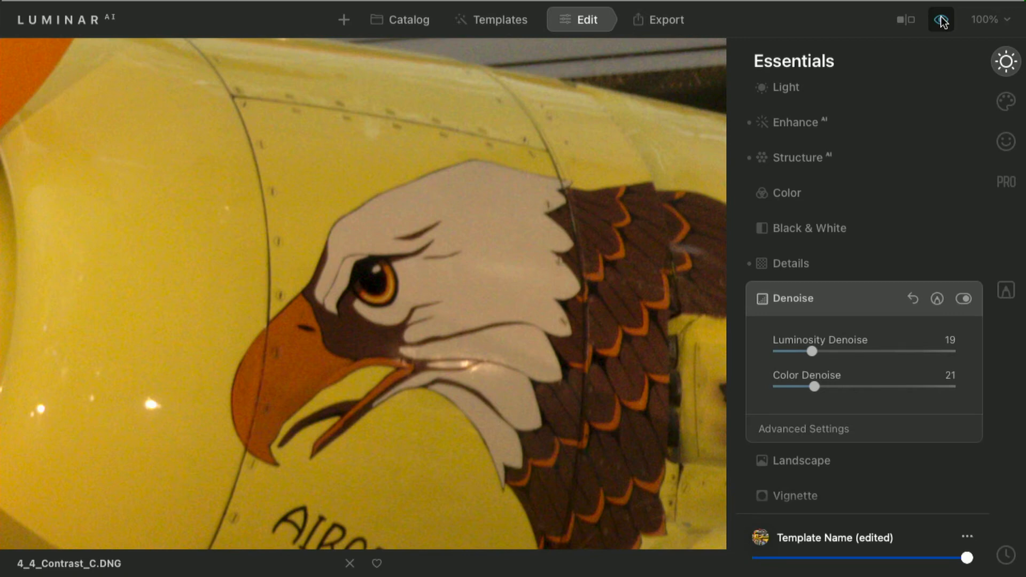
pyautogui.click(941, 21)
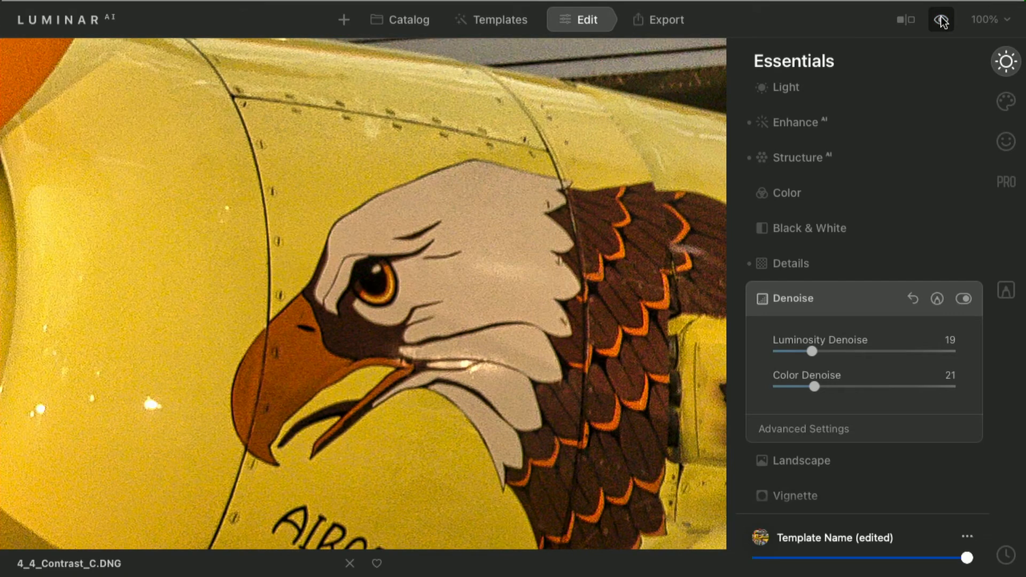
pyautogui.click(437, 271)
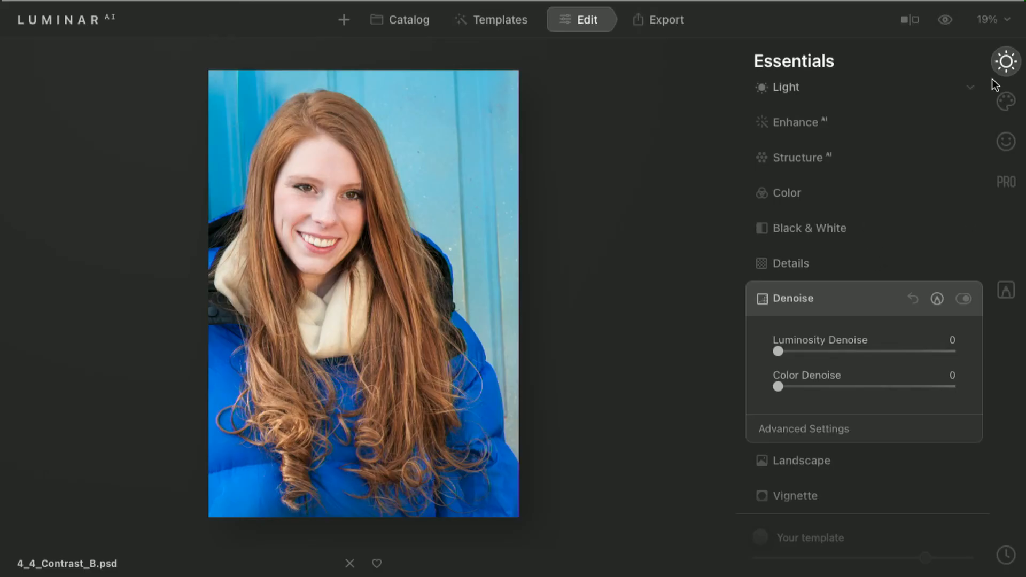
# Step: On the portrait photo, set Enhance AI's Accent to 45 and Structure AI's Amount to 65 with Boost 24
pyautogui.click(835, 126)
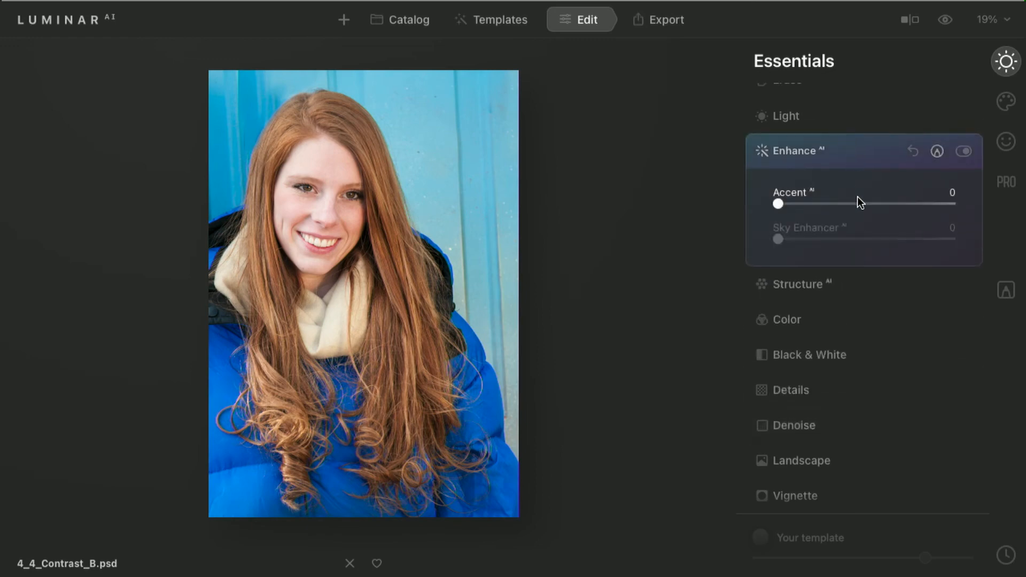
pyautogui.click(855, 199)
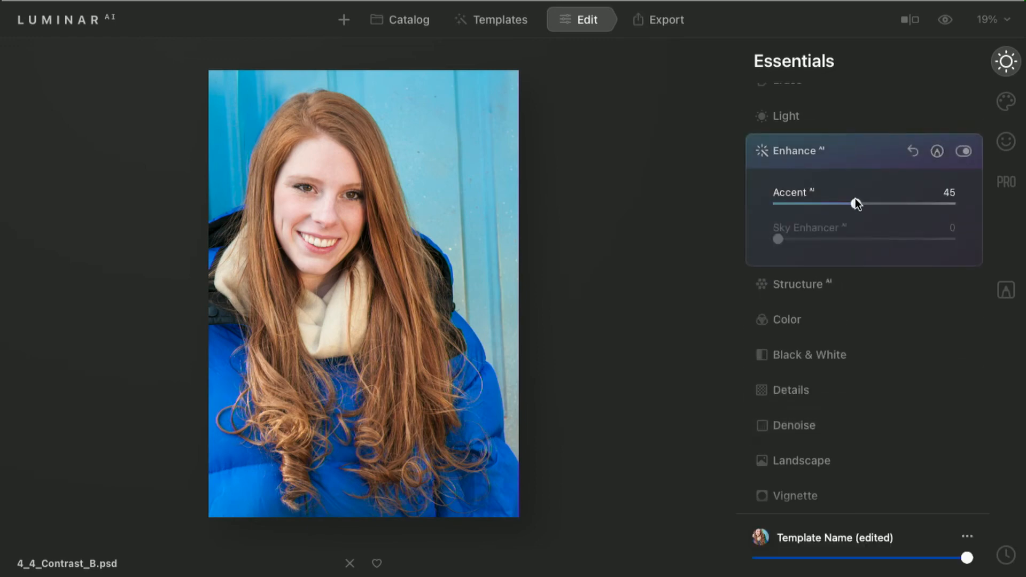
pyautogui.click(846, 283)
pyautogui.moveTo(870, 239); pyautogui.dragTo(937, 248)
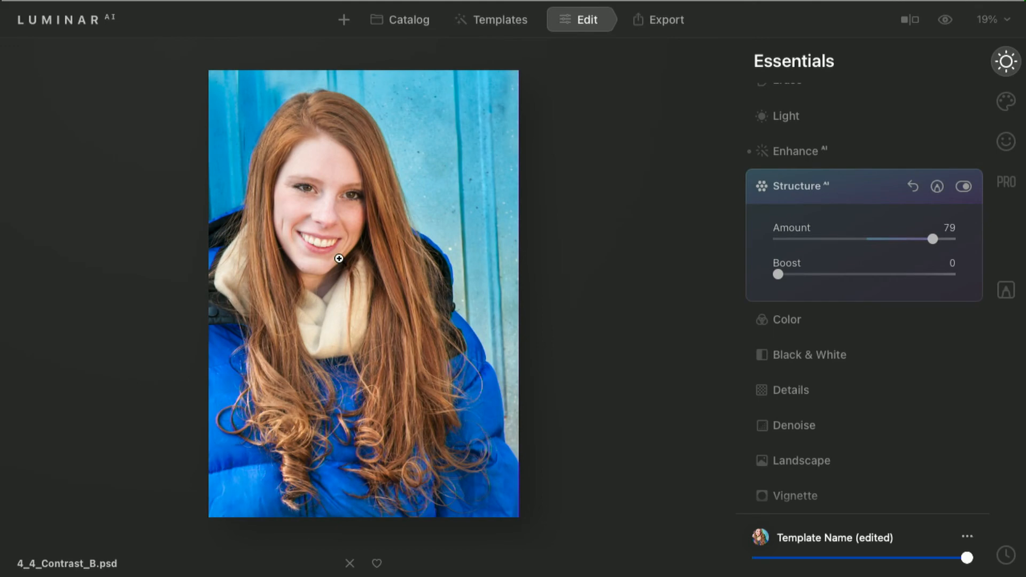
pyautogui.click(303, 167)
pyautogui.moveTo(903, 239); pyautogui.dragTo(946, 241)
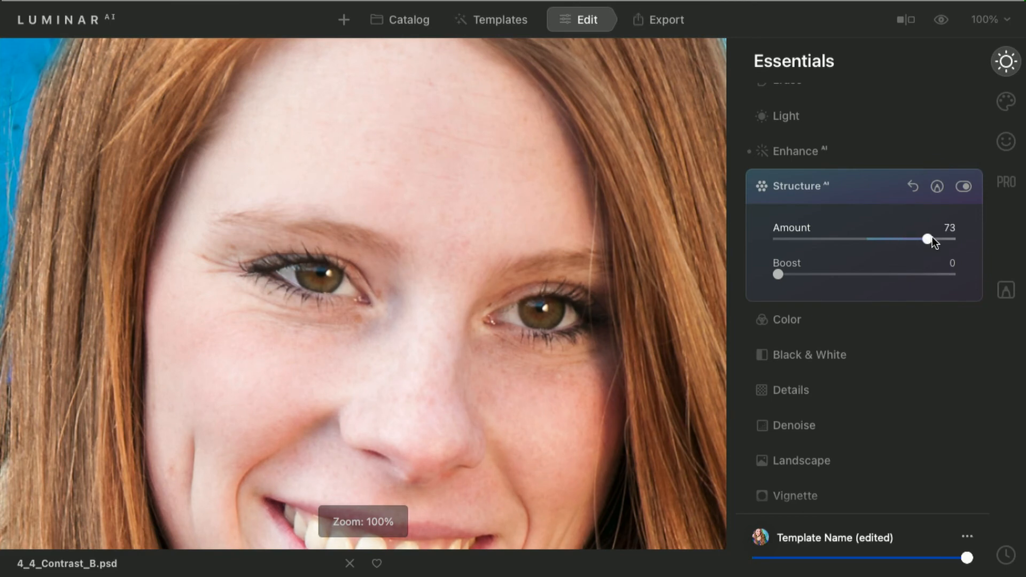
pyautogui.moveTo(933, 236)
pyautogui.mouseDown()
pyautogui.moveTo(876, 235)
pyautogui.moveTo(920, 238)
pyautogui.mouseUp()
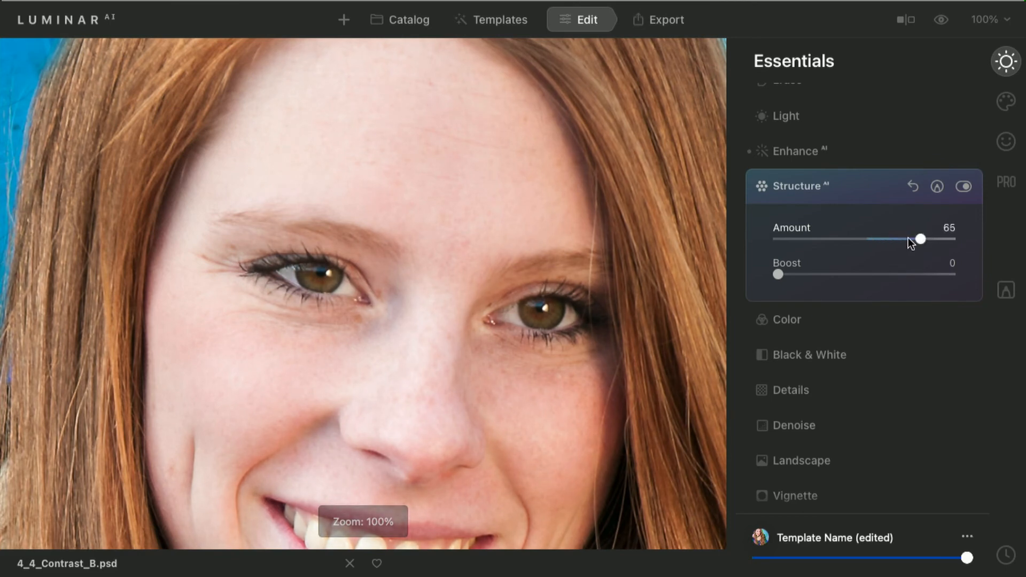
pyautogui.click(818, 274)
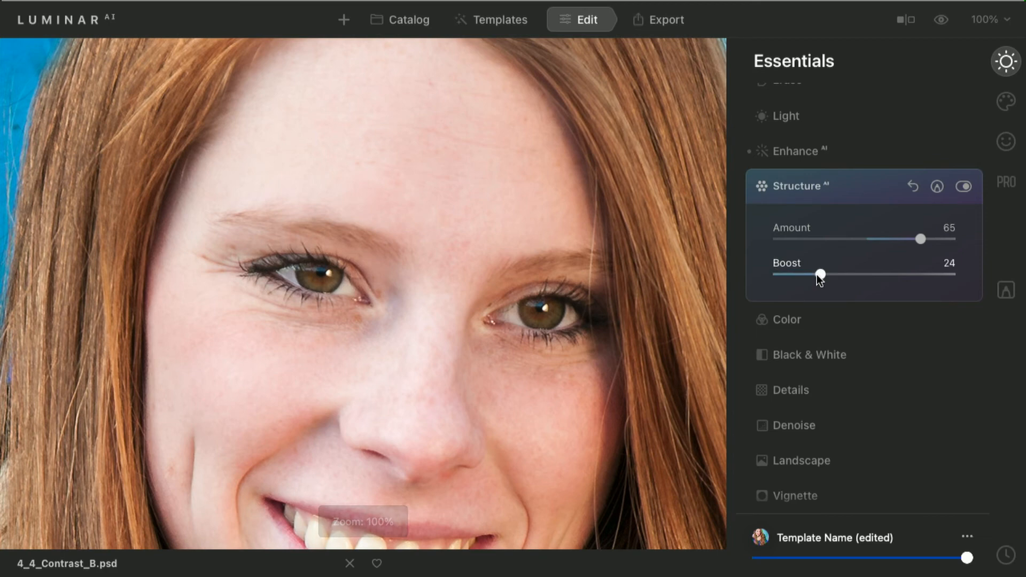
# Step: Compare the portrait's face with and without Structure AI, then view the whole photo
pyautogui.click(963, 186)
pyautogui.click(964, 186)
pyautogui.click(964, 186)
pyautogui.click(963, 186)
pyautogui.press('super+0')
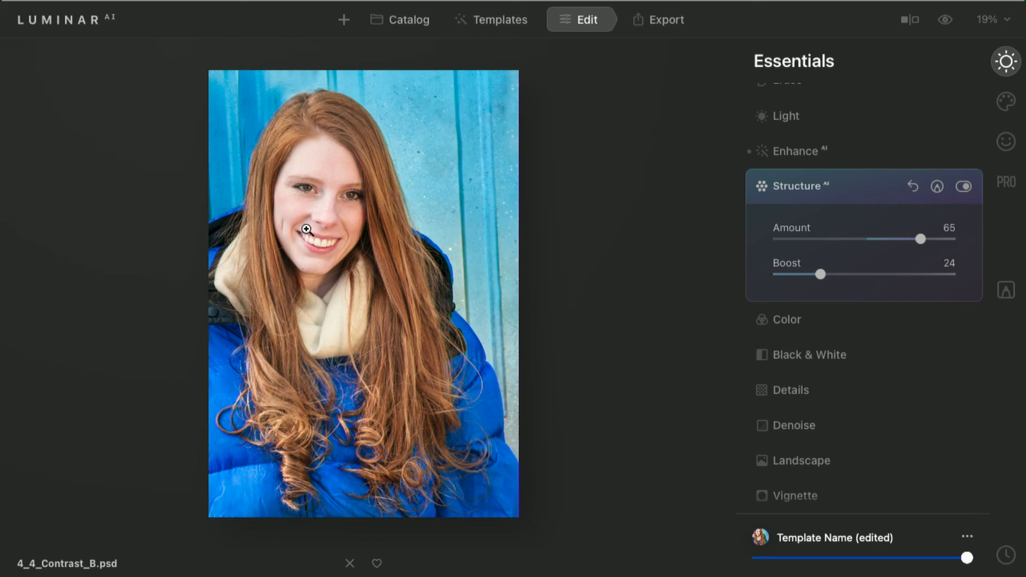
# Step: Retouch the woman's mouth with Face AI, setting Teeth Whitening to 61 and Lips Redness to 33
pyautogui.click(1007, 142)
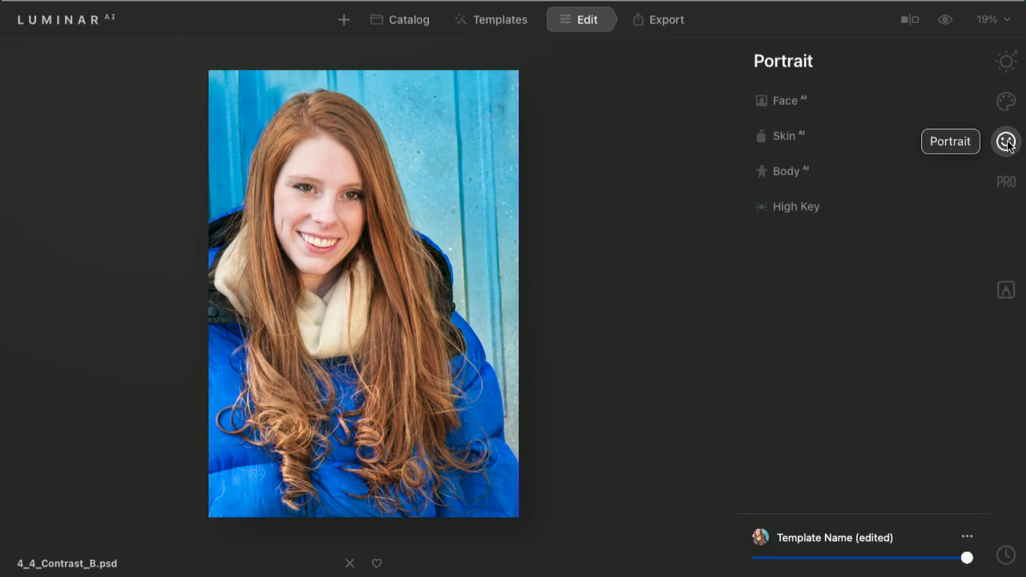
pyautogui.click(831, 101)
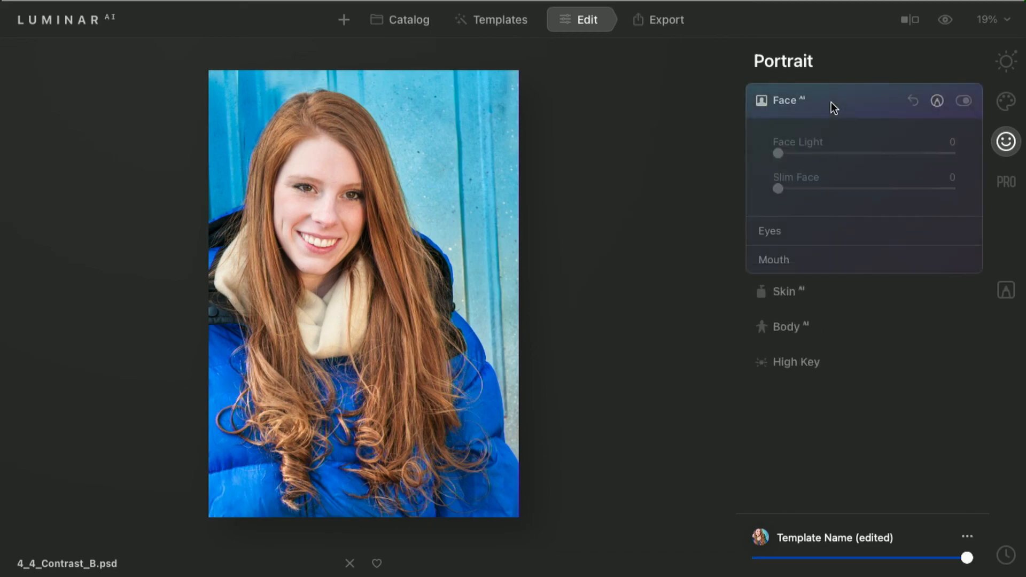
pyautogui.click(820, 262)
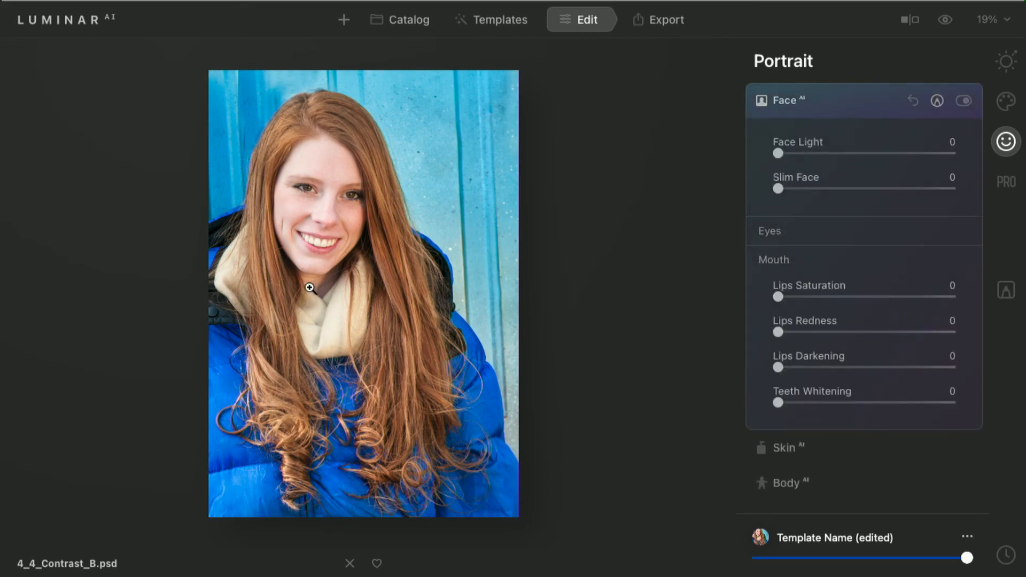
pyautogui.click(327, 231)
pyautogui.moveTo(809, 403); pyautogui.dragTo(889, 392)
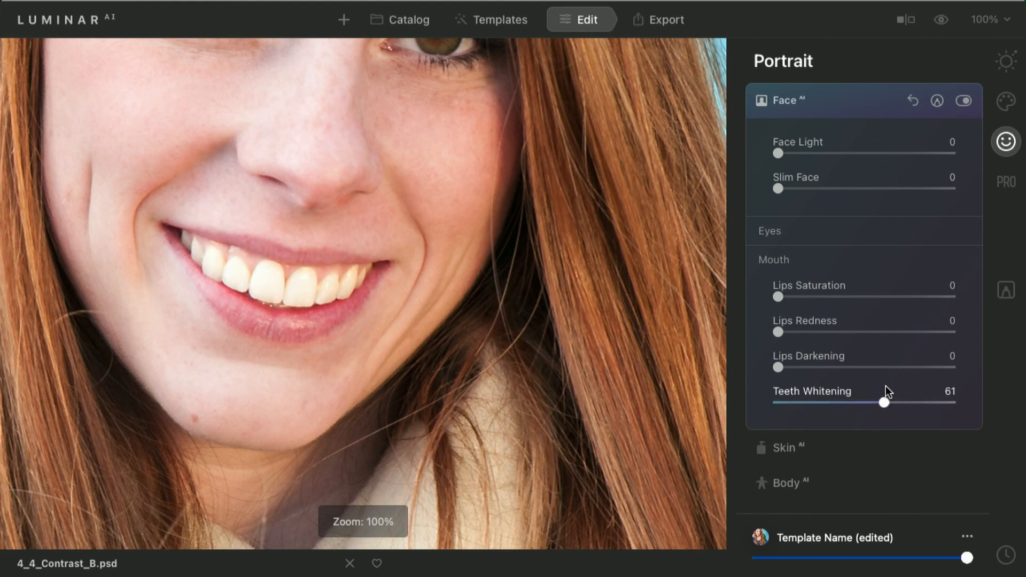
pyautogui.moveTo(816, 332); pyautogui.dragTo(837, 333)
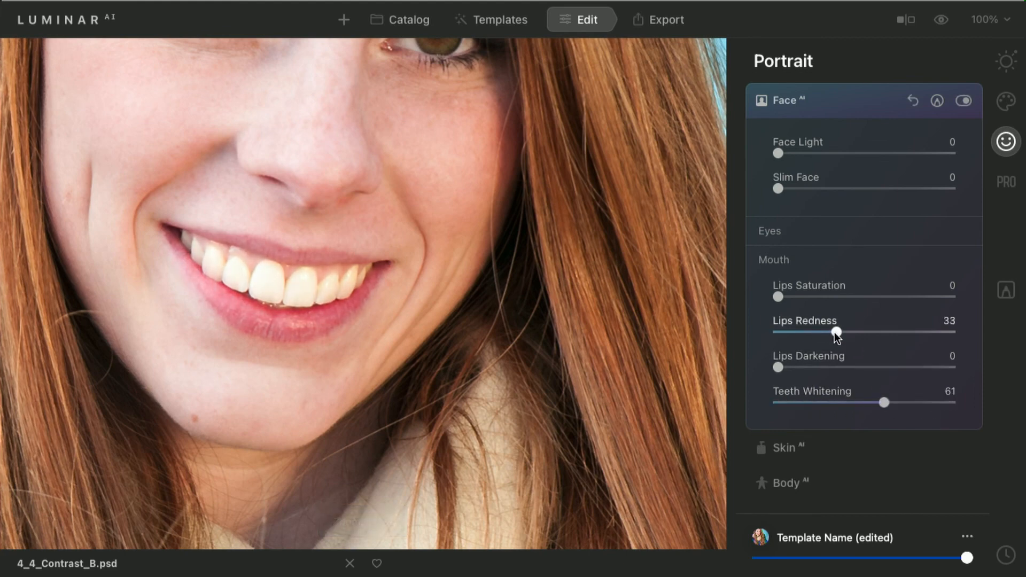
pyautogui.press('super+0')
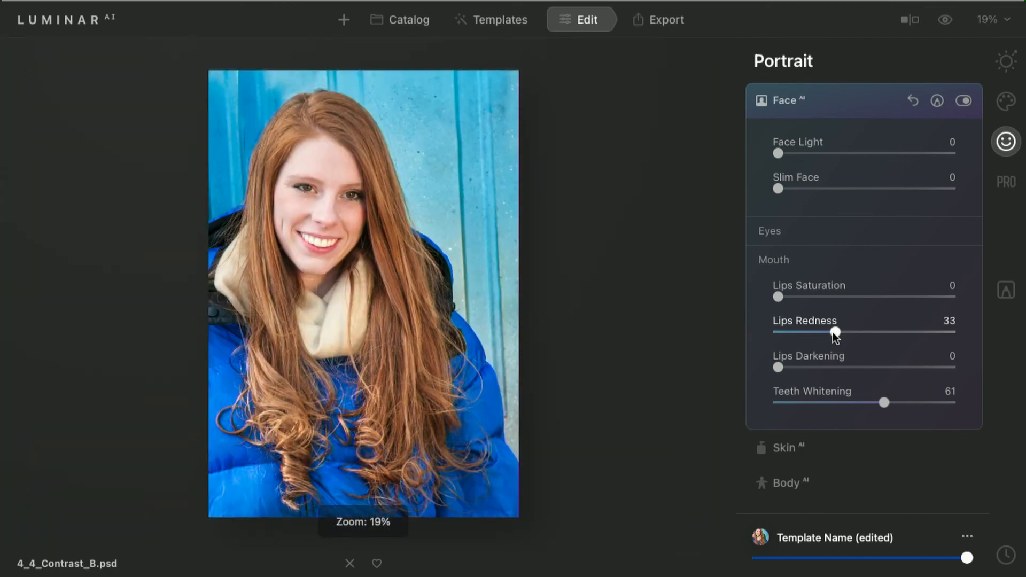